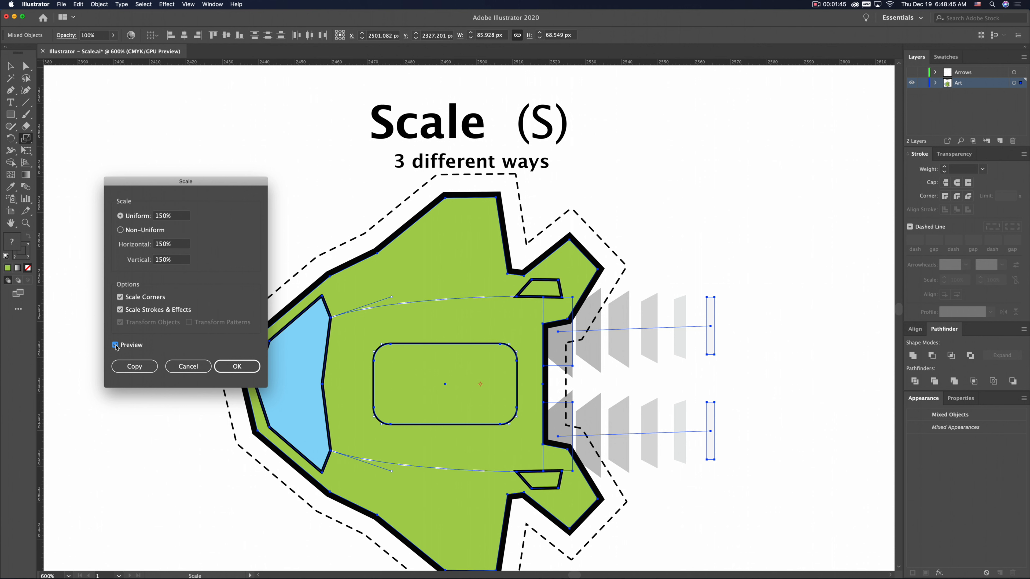
Move the Scale dialog clear of the ship and compare the preview with Scale Corners off and on
drag(230, 185, 205, 114)
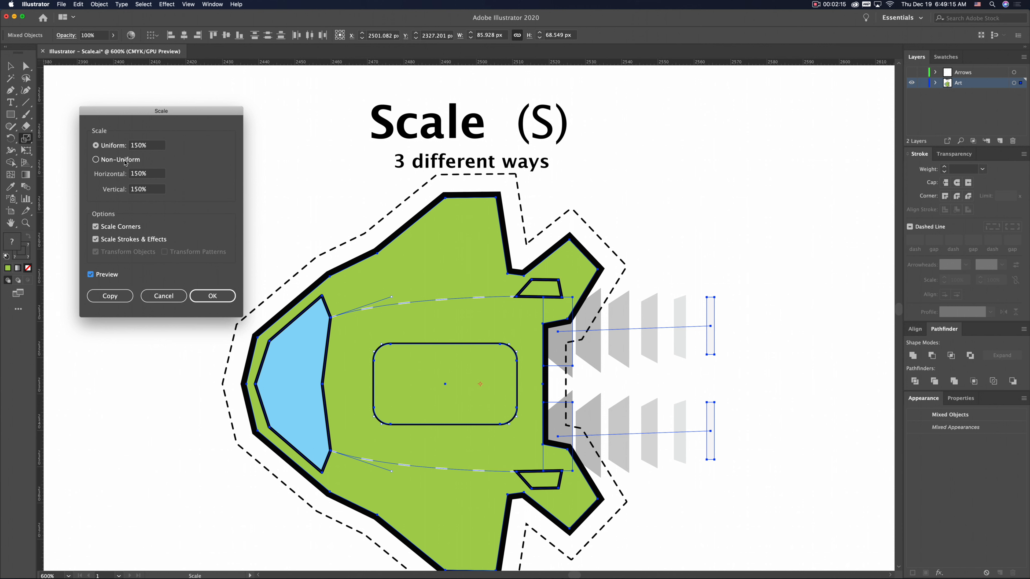
drag(189, 114, 196, 105)
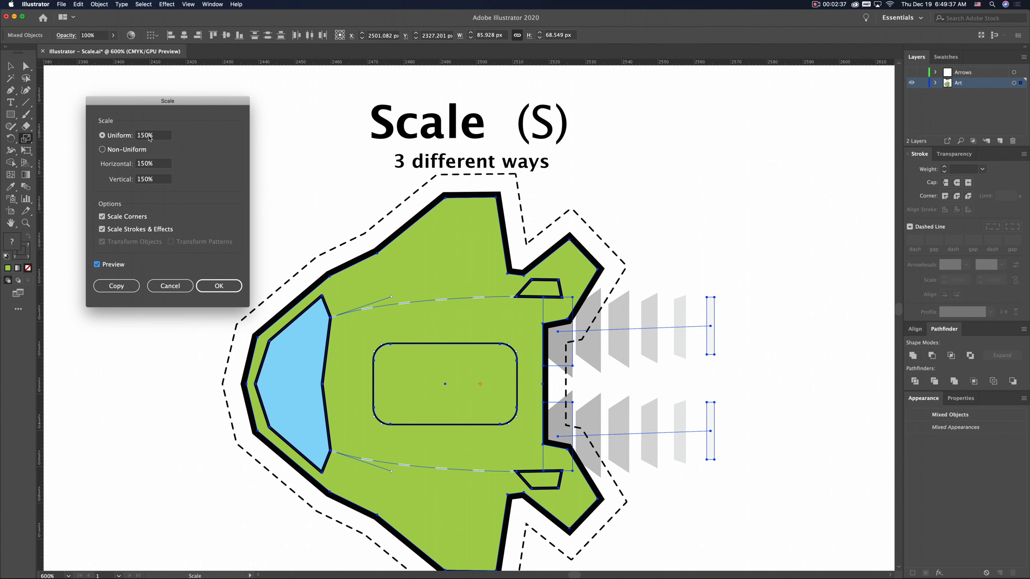
drag(199, 104, 197, 98)
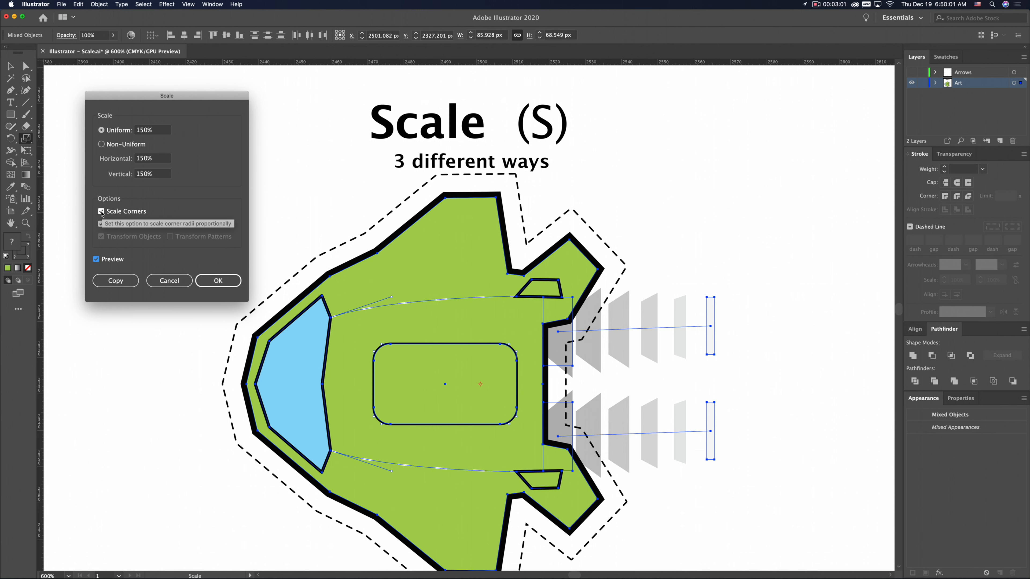
click(102, 211)
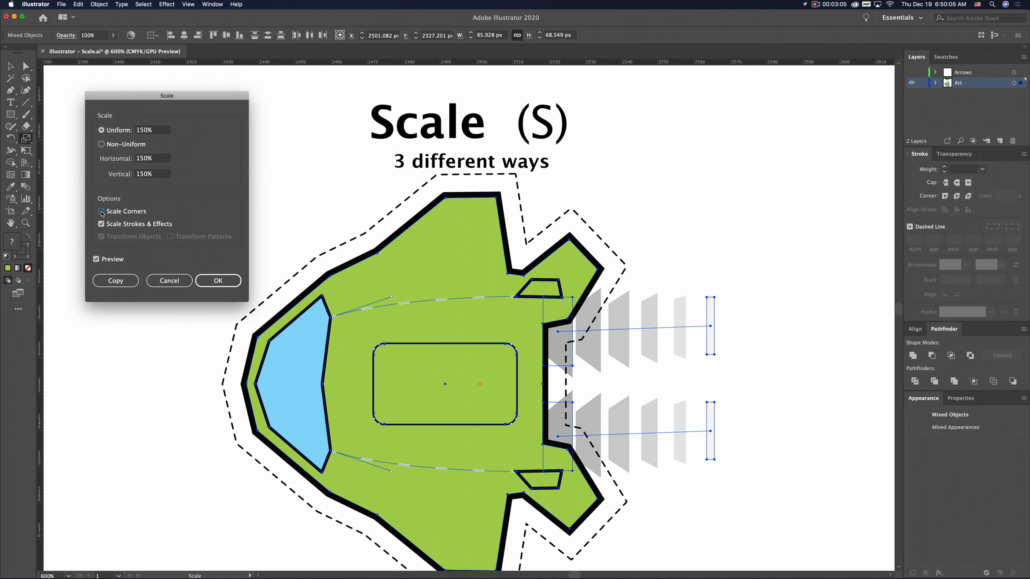
click(102, 213)
click(101, 211)
click(102, 211)
Compare the preview with Scale Strokes & Effects off and on, and cancel the scaling
click(101, 224)
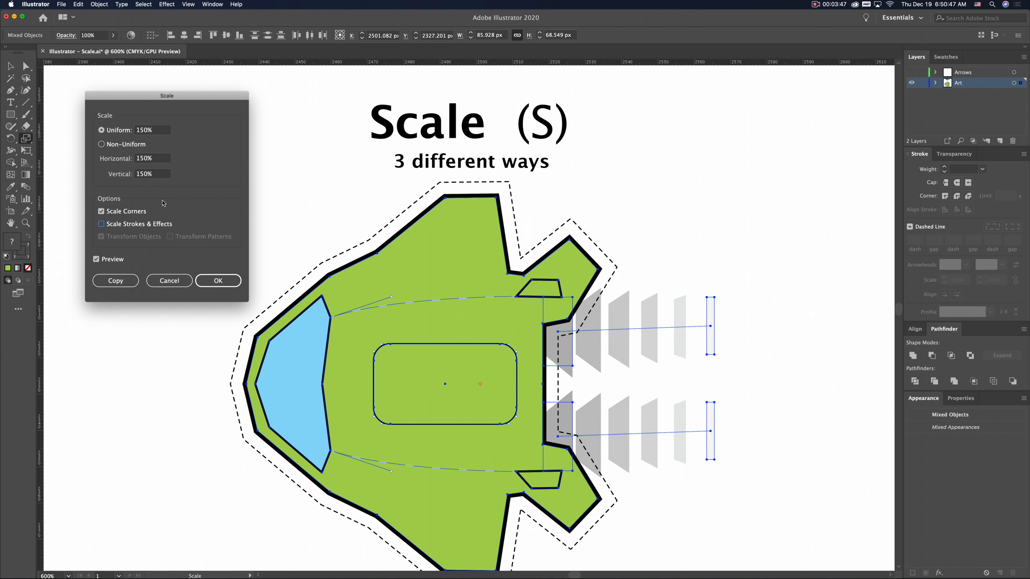
click(101, 224)
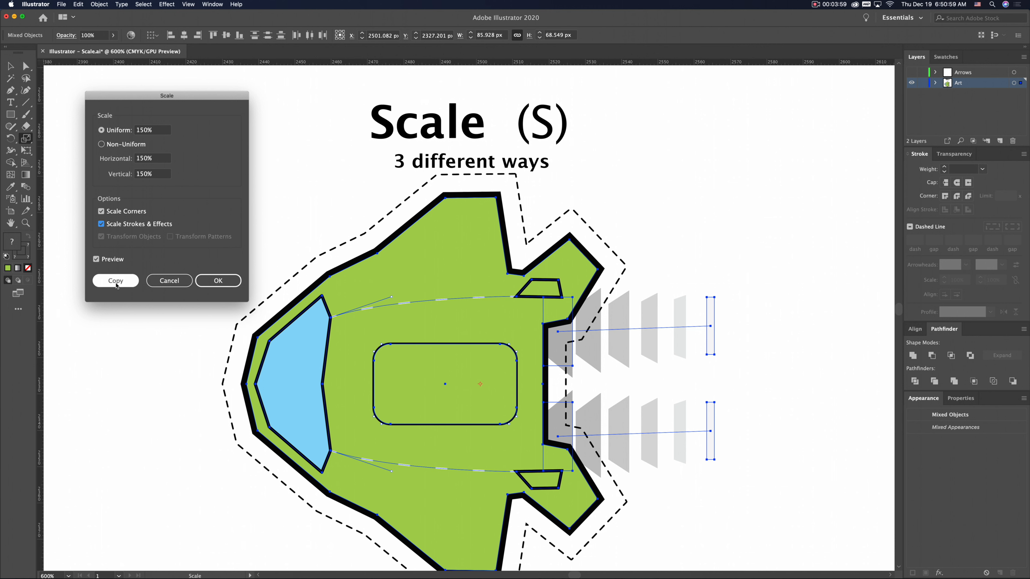
click(182, 285)
Reselect the whole spaceship and try a custom Scale reference point outside the ship
key(v)
click(317, 263)
drag(280, 239, 685, 535)
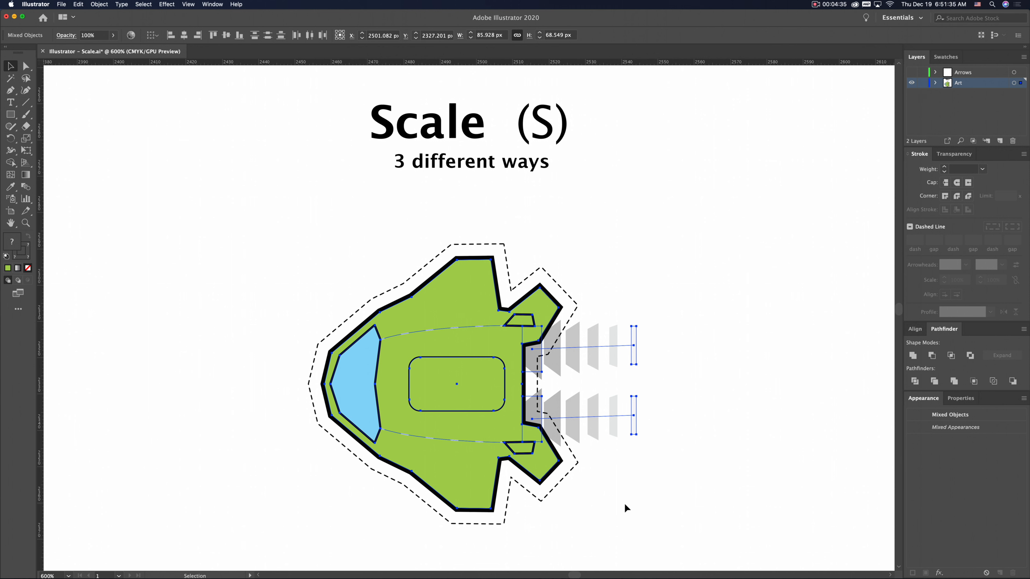
key(s)
click(383, 236)
click(319, 310)
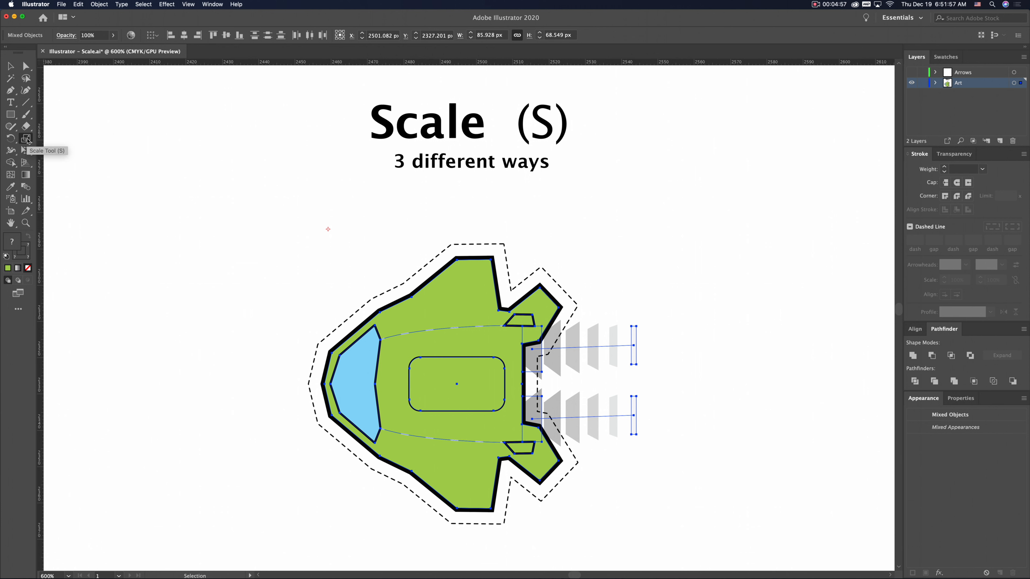
Try a uniform scale of 100% on the ship in the Scale options and cancel it
double_click(26, 140)
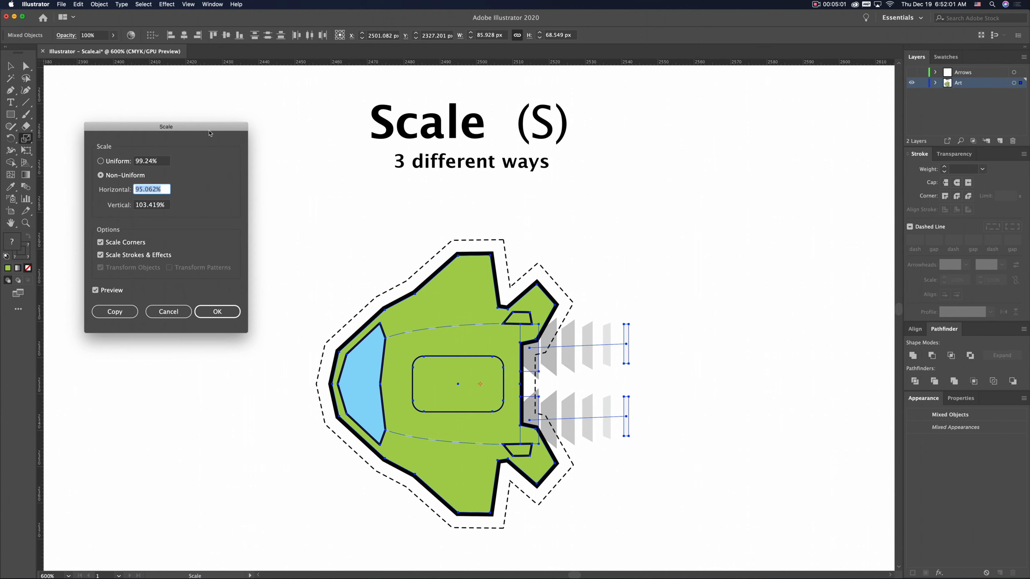
click(136, 173)
click(101, 162)
click(153, 161)
double_click(153, 161)
text(100)
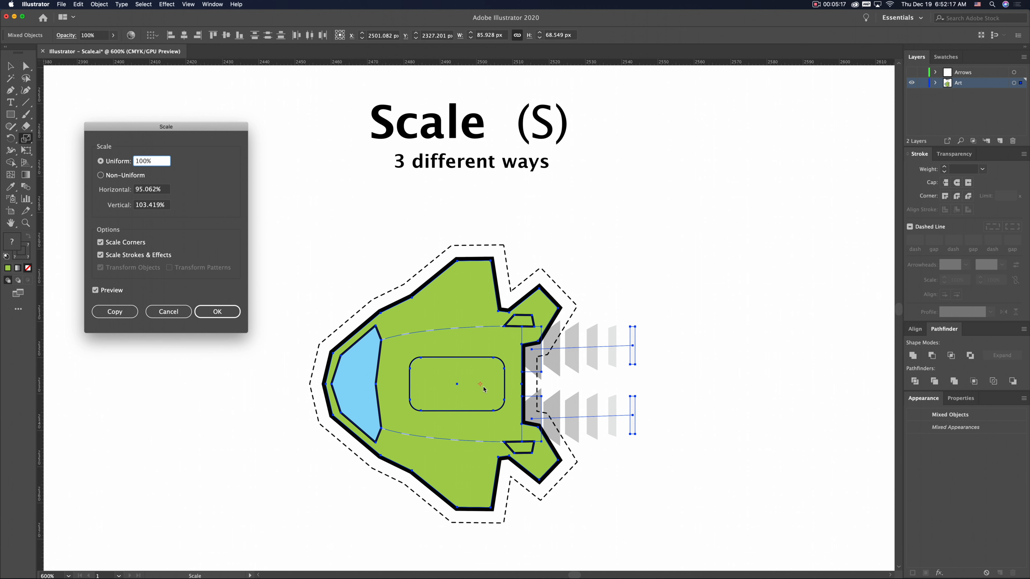
drag(206, 128, 198, 133)
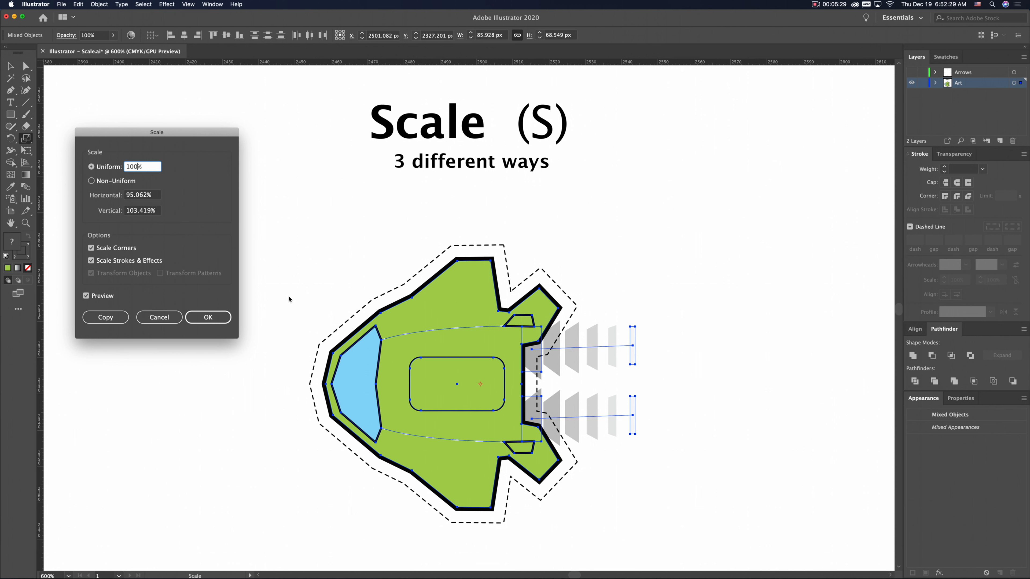
click(166, 321)
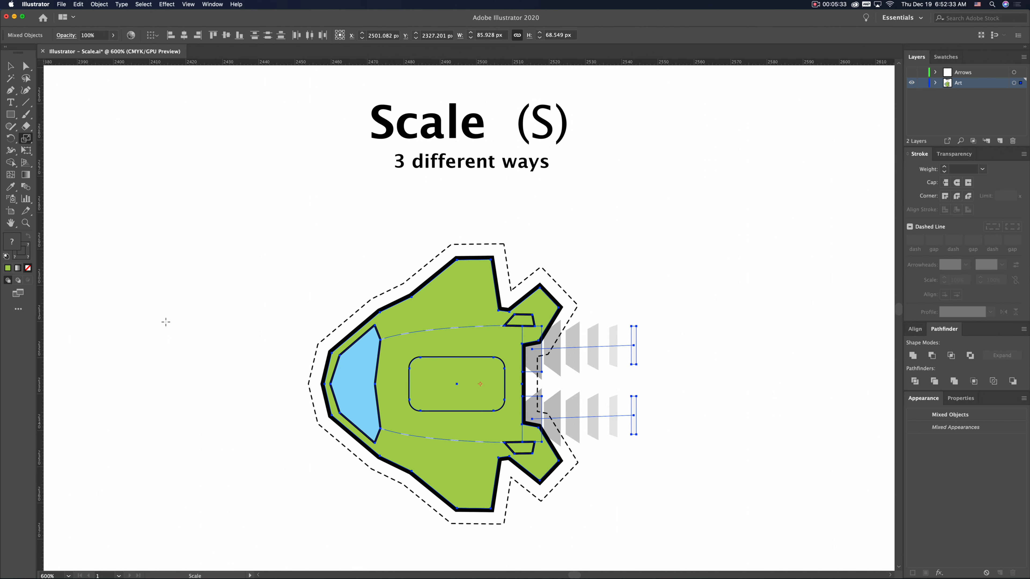
Reselect the whole spaceship with the Selection tool and show its bounding box
click(11, 66)
click(283, 232)
drag(259, 224, 679, 532)
click(189, 5)
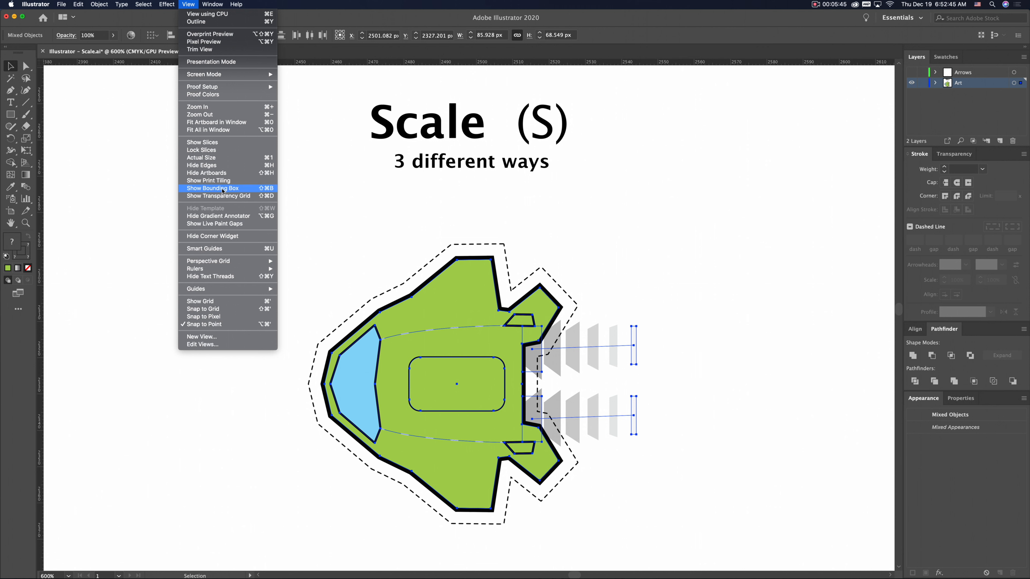
click(213, 192)
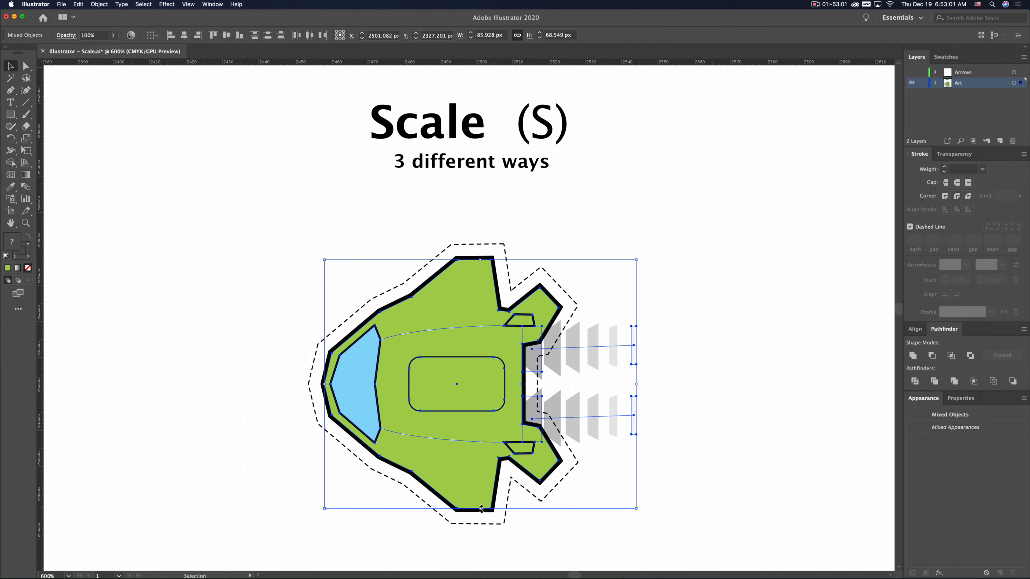
Resize the ship by its bounding box handles to about 84.7 px wide and 69.4 px high
drag(480, 508, 481, 485)
key(super+z)
mouse_move(636, 385)
mouse_down()
mouse_move(542, 383)
mouse_move(701, 386)
mouse_move(575, 384)
mouse_move(641, 384)
mouse_move(594, 384)
mouse_move(629, 384)
mouse_up()
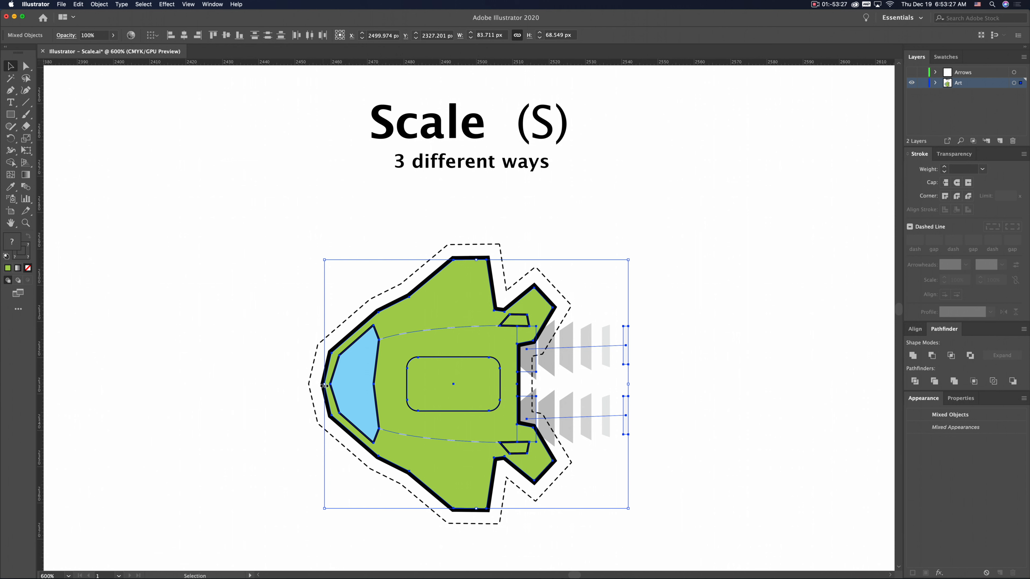
mouse_move(628, 384)
mouse_down()
mouse_move(657, 386)
mouse_move(437, 387)
mouse_move(628, 386)
mouse_up()
mouse_move(628, 510)
mouse_down()
mouse_move(554, 423)
mouse_move(572, 406)
mouse_move(707, 529)
mouse_move(777, 494)
mouse_move(633, 401)
mouse_move(402, 368)
mouse_move(593, 488)
mouse_move(702, 425)
mouse_move(531, 462)
mouse_move(635, 525)
mouse_move(662, 532)
mouse_move(651, 505)
mouse_move(653, 514)
mouse_move(633, 511)
mouse_move(406, 313)
mouse_move(608, 523)
mouse_move(669, 543)
mouse_move(406, 313)
mouse_move(636, 519)
mouse_up()
Switch briefly to Direct Selection, return to the Selection tool and reselect the whole ship
key(a)
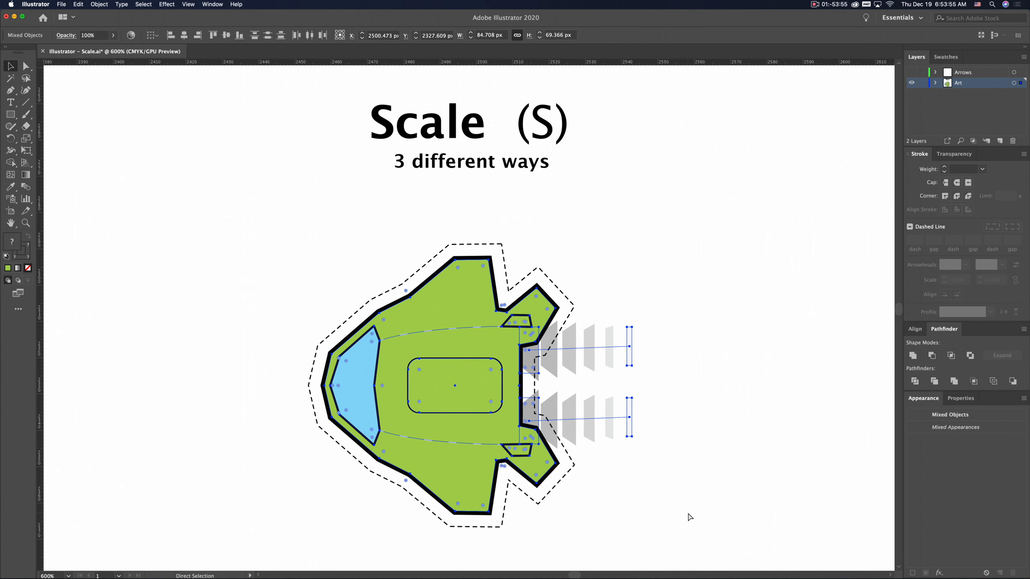
key(v)
click(678, 478)
drag(693, 504, 272, 227)
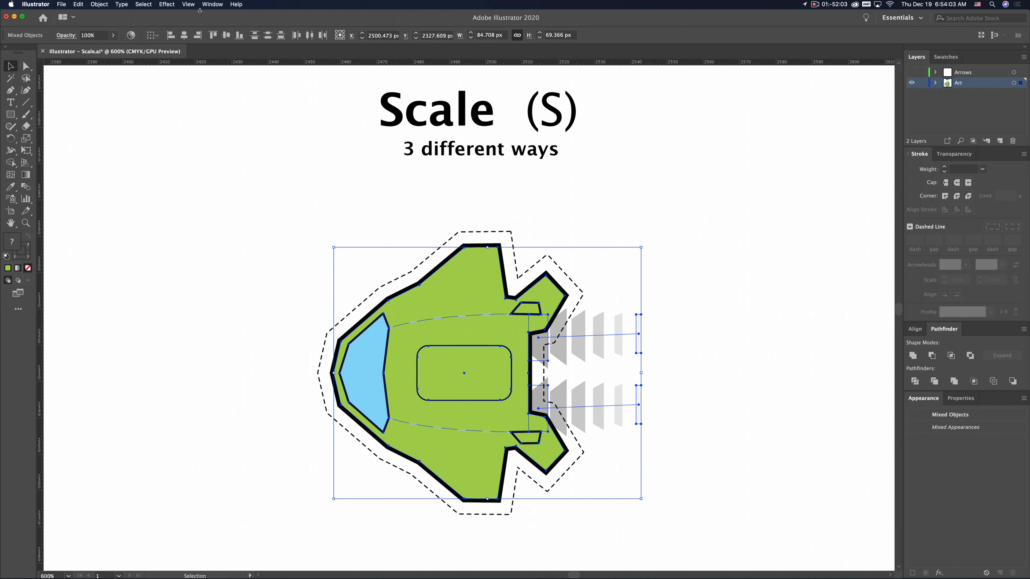
Toggle the bounding box off and on, clearing the selection and selecting all the artwork again
click(189, 6)
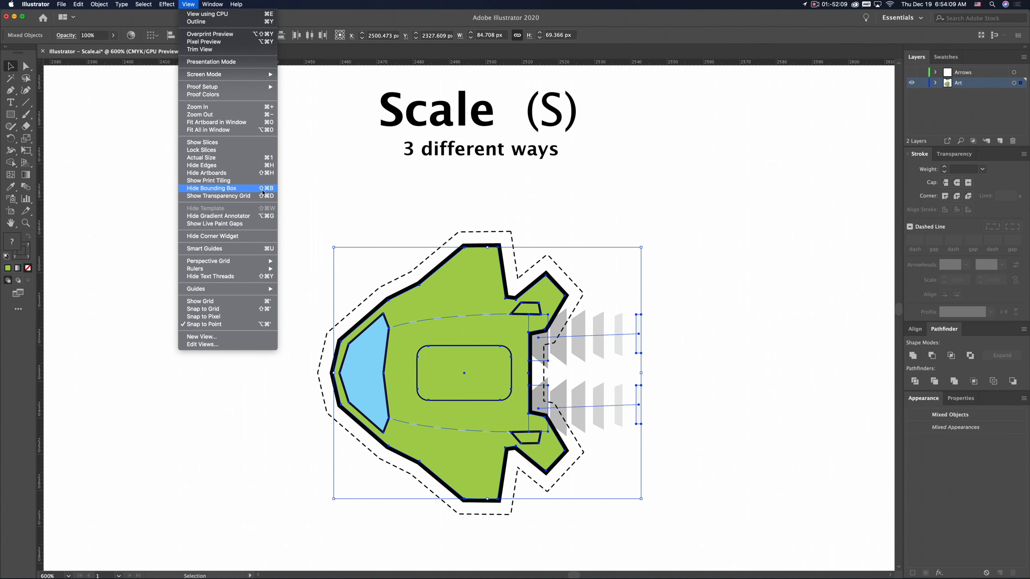
click(295, 197)
key(shift+super+b)
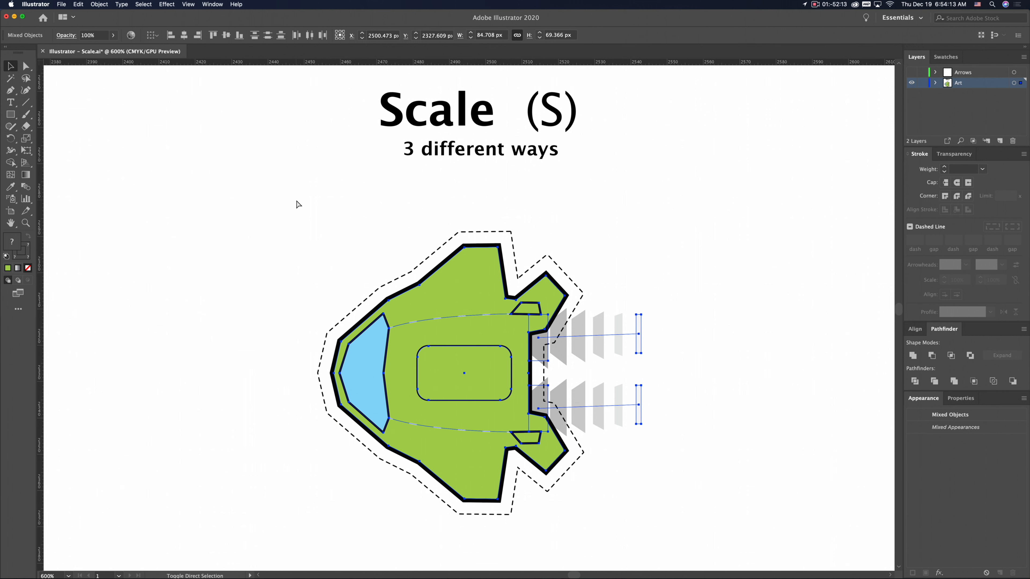
key(shift+super+b)
key(shift+super+b)
click(298, 203)
scroll(317, 237, right, 2)
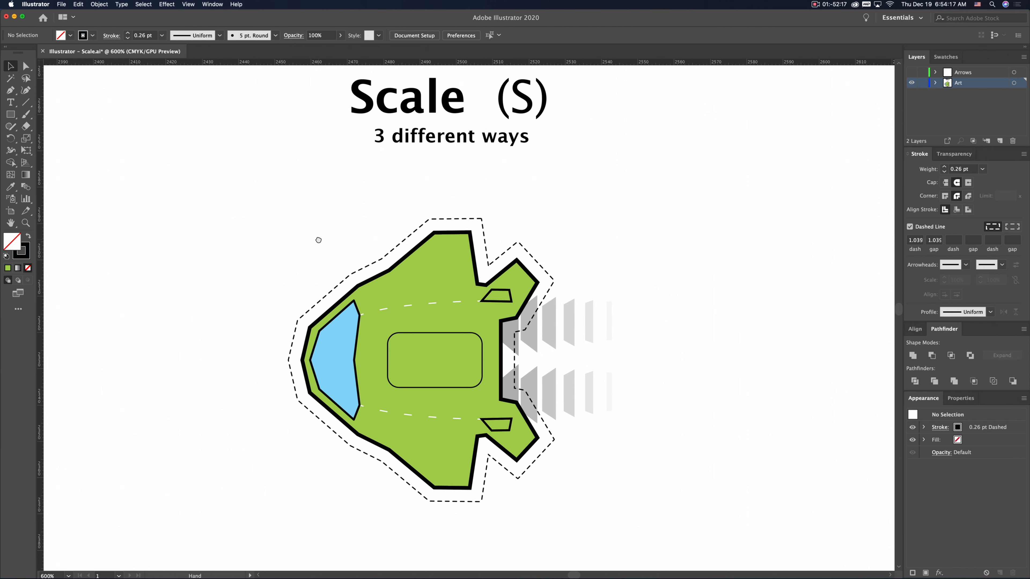
key(super+a)
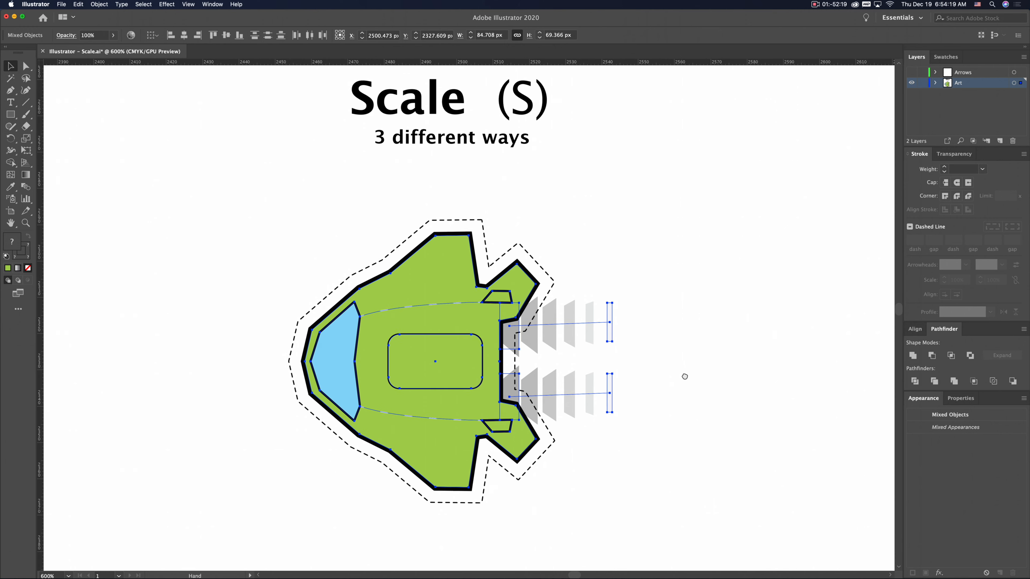
scroll(681, 369, up, 2)
key(shift+super+b)
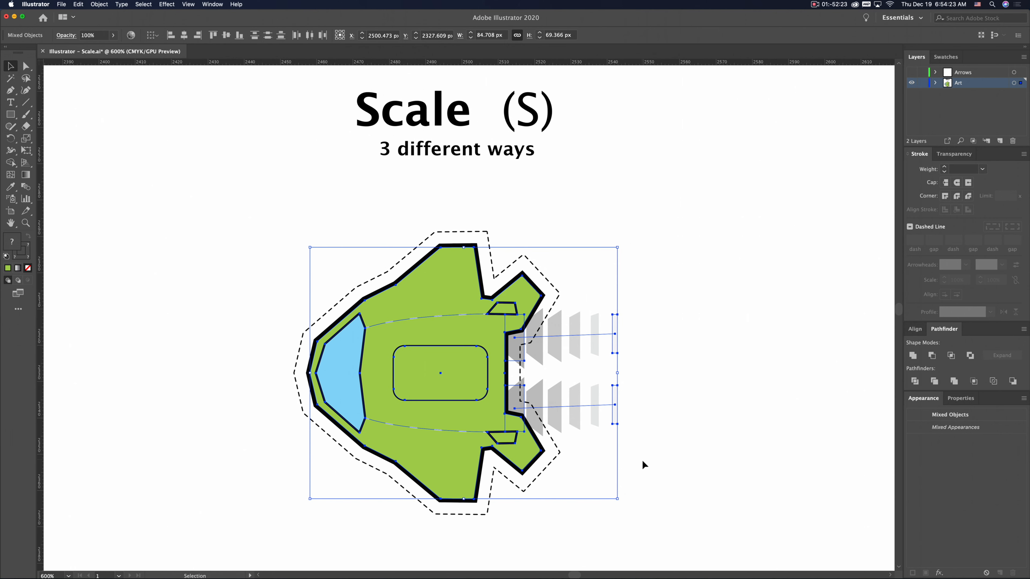
Try Scale tool reference points outside the ship, and reselect the artwork with the Selection tool
key(s)
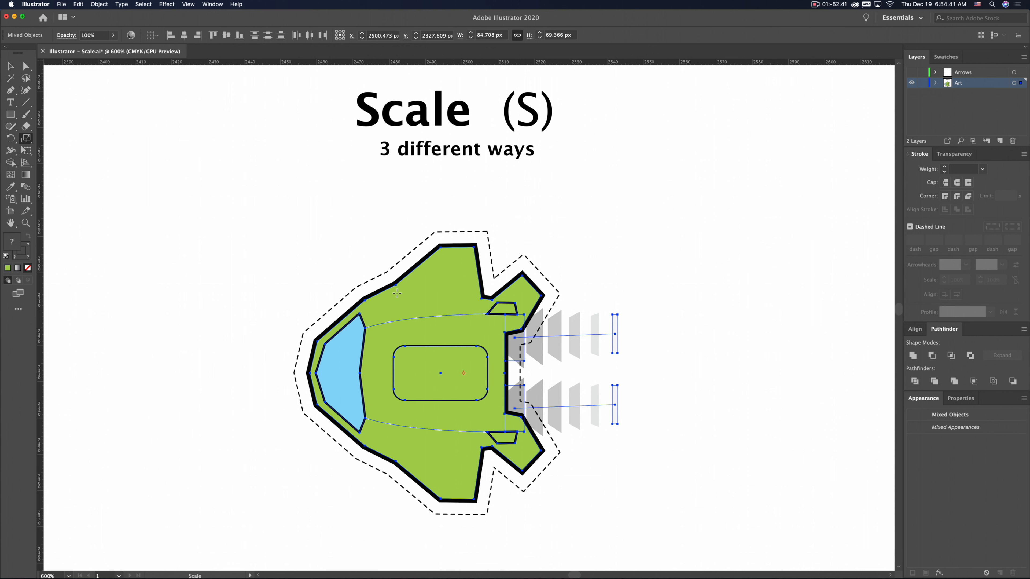
click(341, 236)
click(241, 439)
key(super)
key(v)
drag(276, 212, 655, 521)
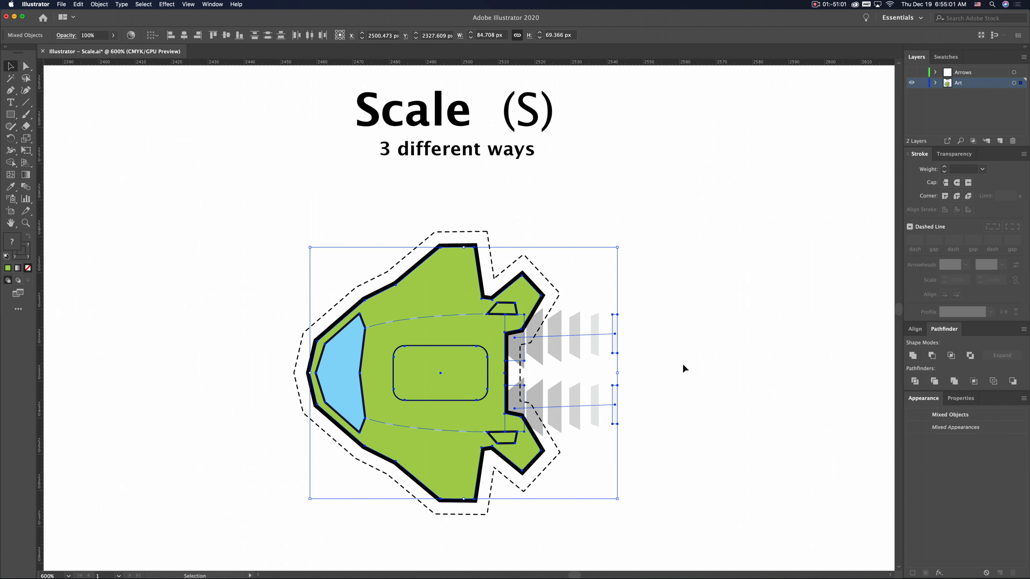
Make the Arrows layer visible and select the spaceship for scaling
click(646, 251)
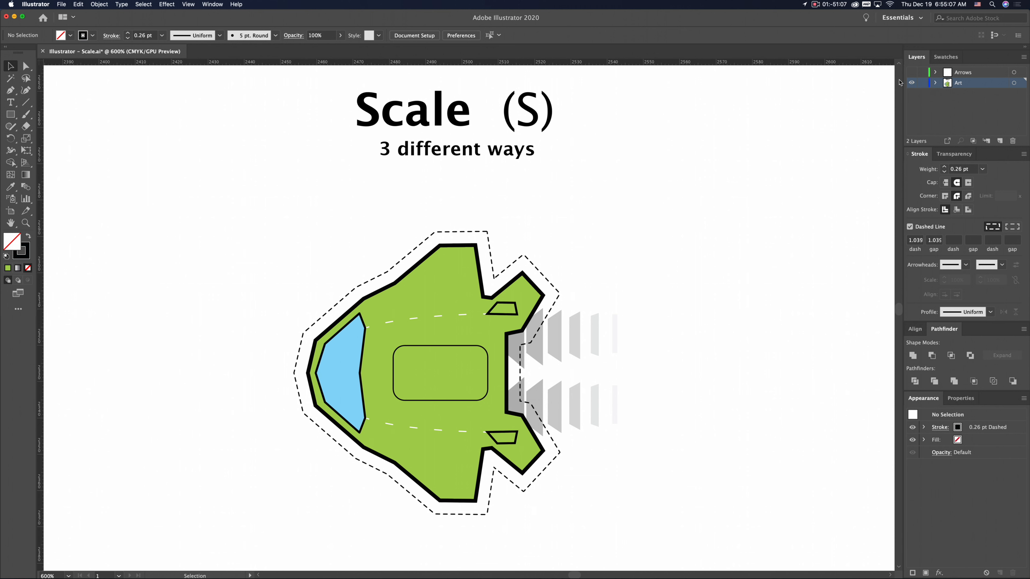
click(913, 73)
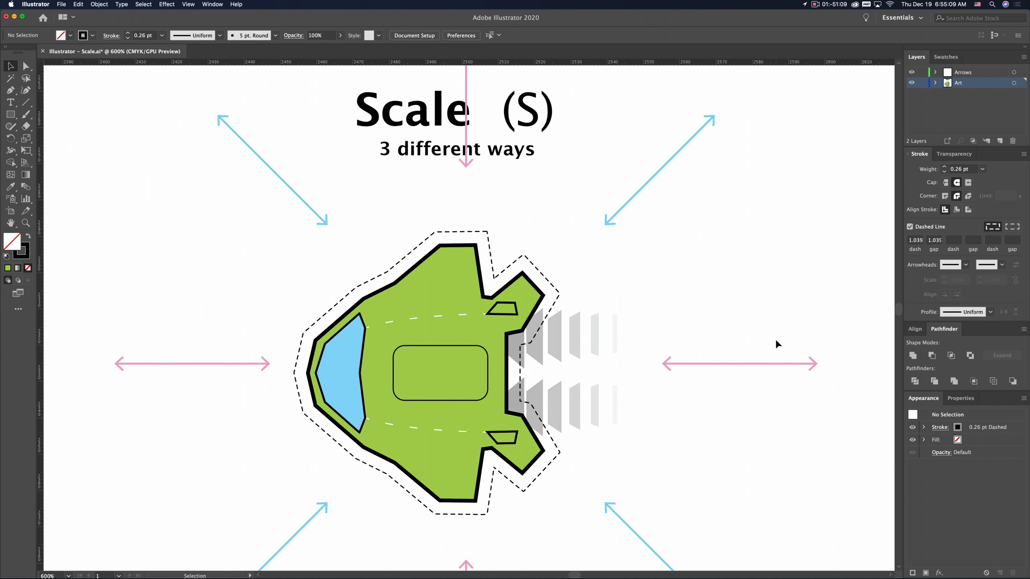
drag(335, 259, 609, 464)
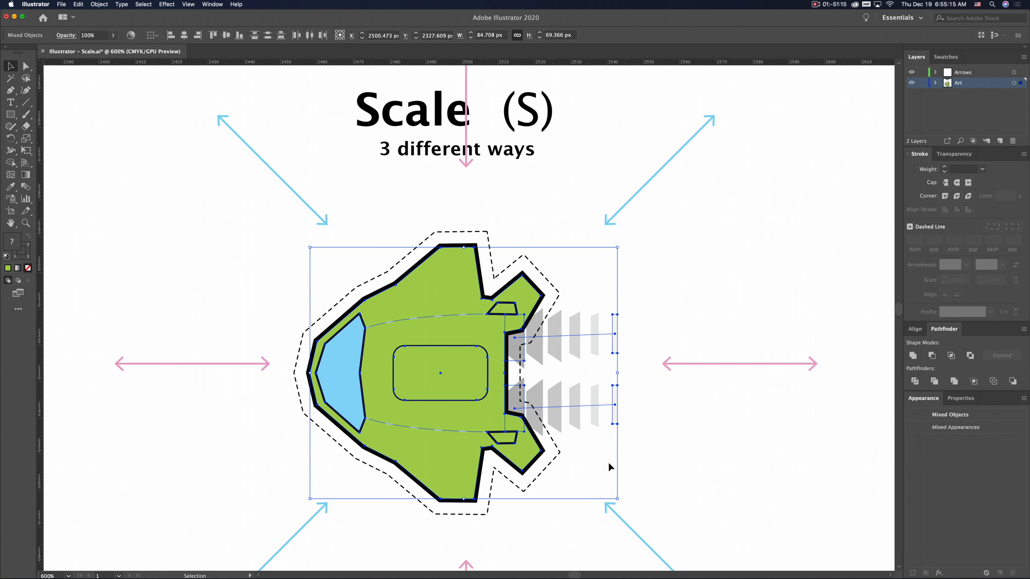
key(s)
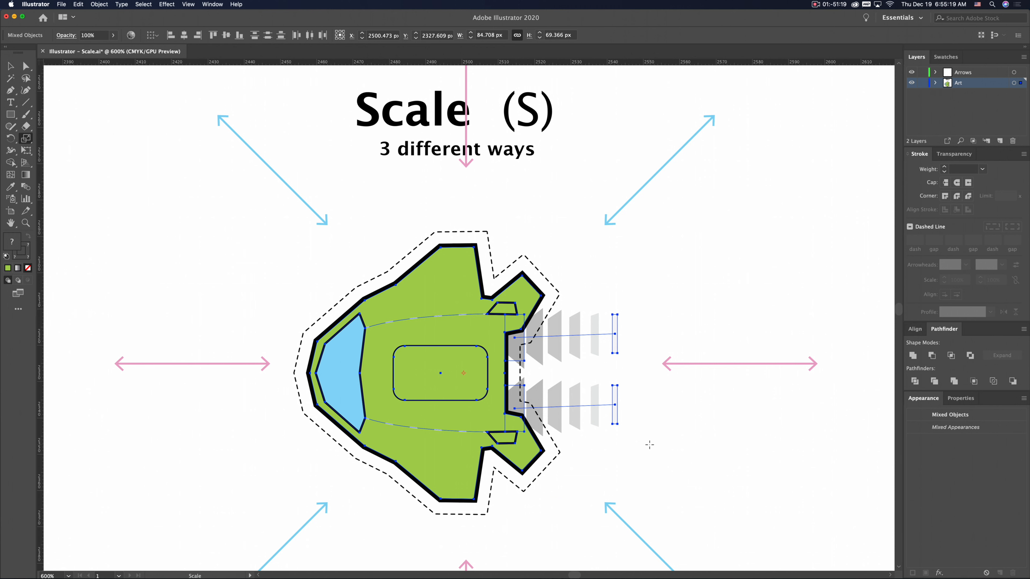
key(super+minus)
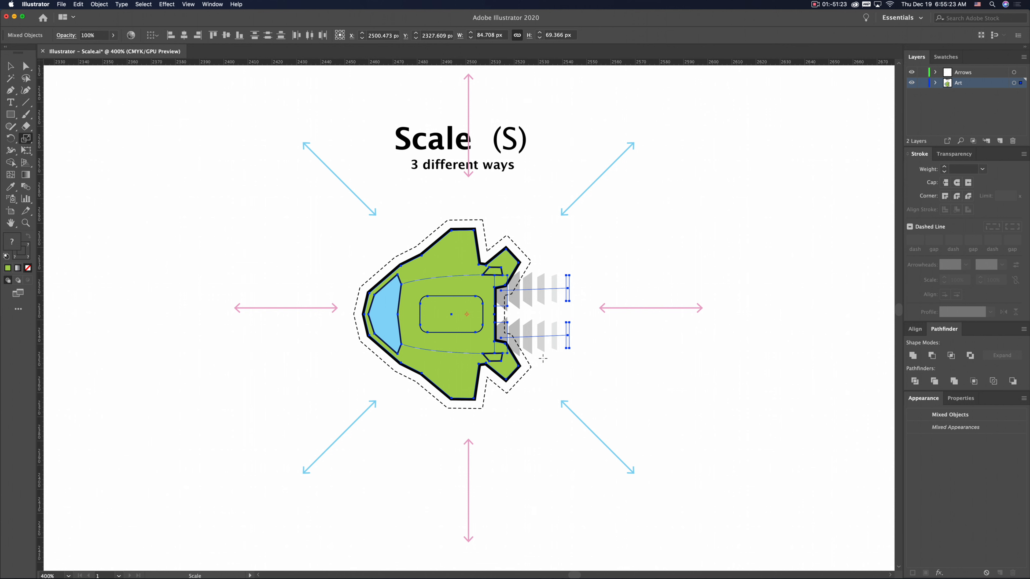
Reselect the ship and place a horizontal and a vertical guide in line with the pink arrows
key(v)
drag(372, 235, 573, 385)
key(s)
drag(41, 288, 337, 308)
drag(41, 407, 468, 440)
Nudge the ship two increments up and one to the right, toward the guides' intersection
key(alt)
key(s)
key(Up)
key(Up)
key(Right)
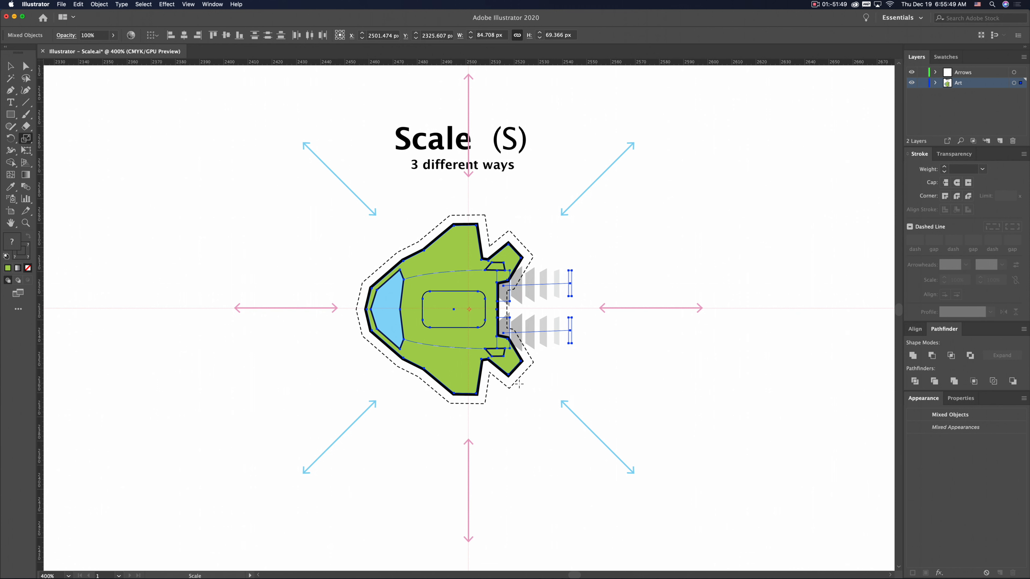
Move the ship to about X 2501.14, Y 2325.19 px, aligning its Scale reference point with the guides' intersection
key(super+equal)
key(super+equal)
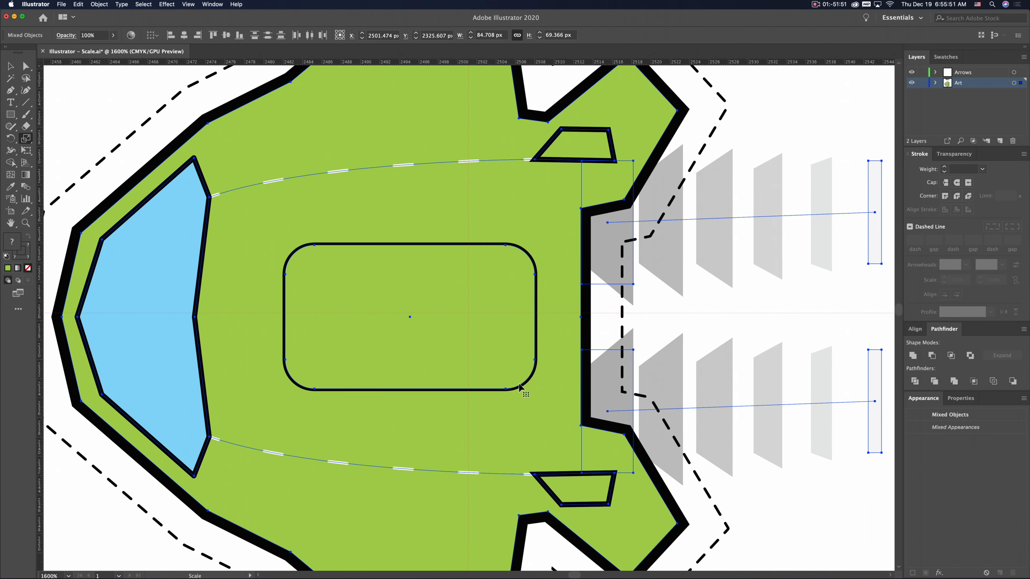
drag(491, 336, 489, 335)
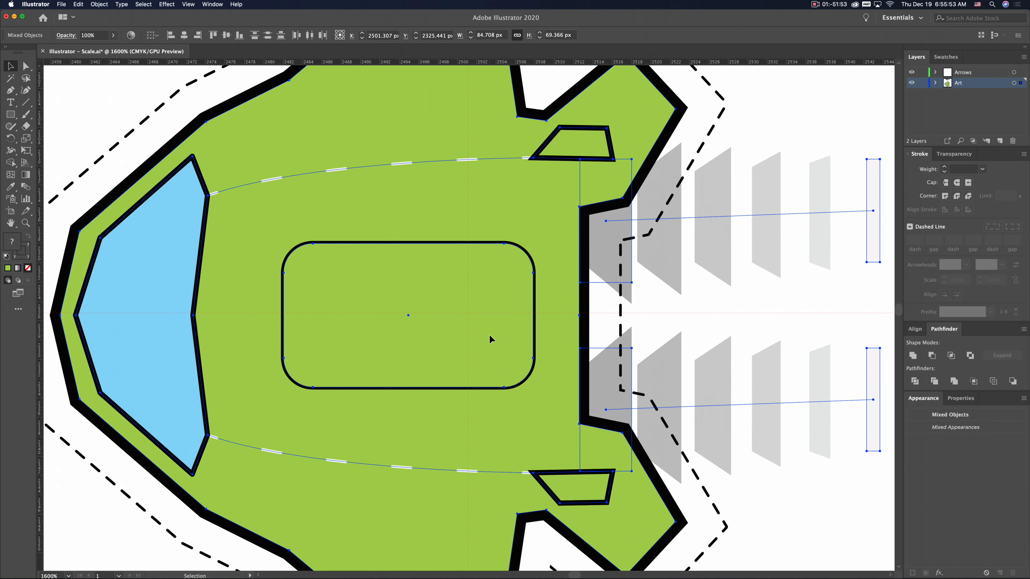
key(s)
drag(501, 345, 499, 345)
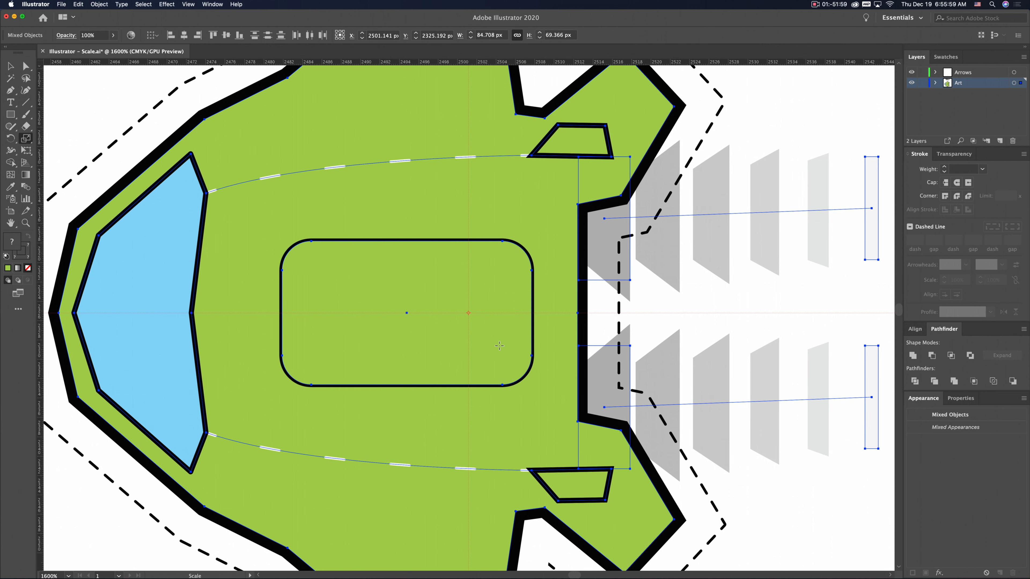
Clear all guides from the document, leaving only the ship and the arrows around it
key(super+minus)
key(super+minus)
key(super+minus)
key(super+minus)
key(super+minus)
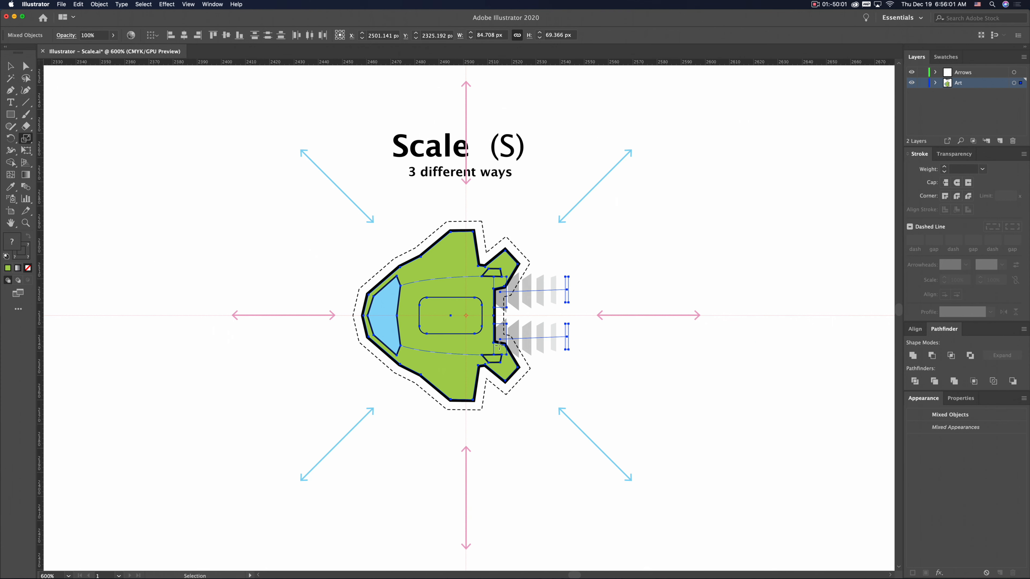
click(188, 4)
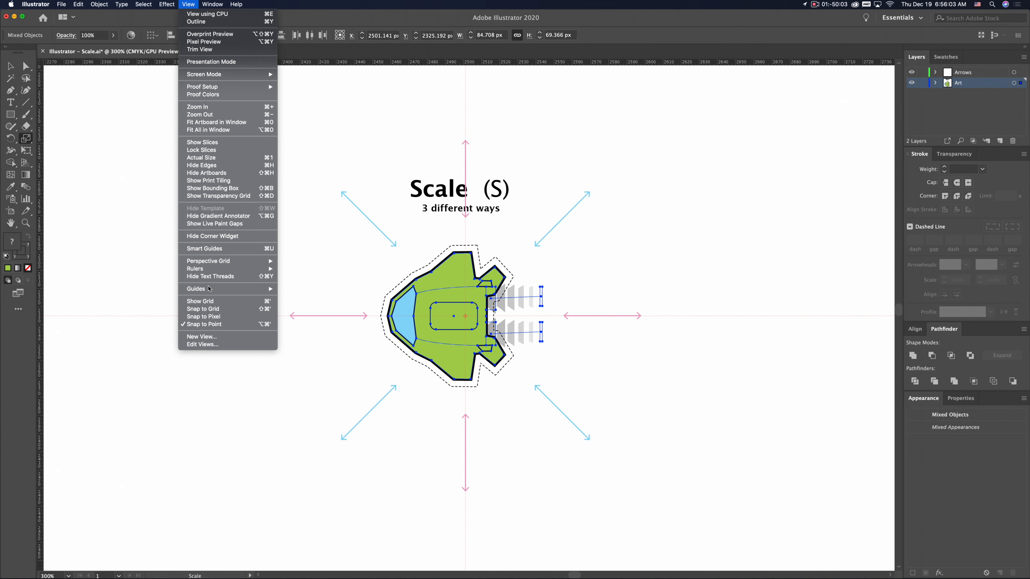
mouse_move(257, 292)
click(304, 319)
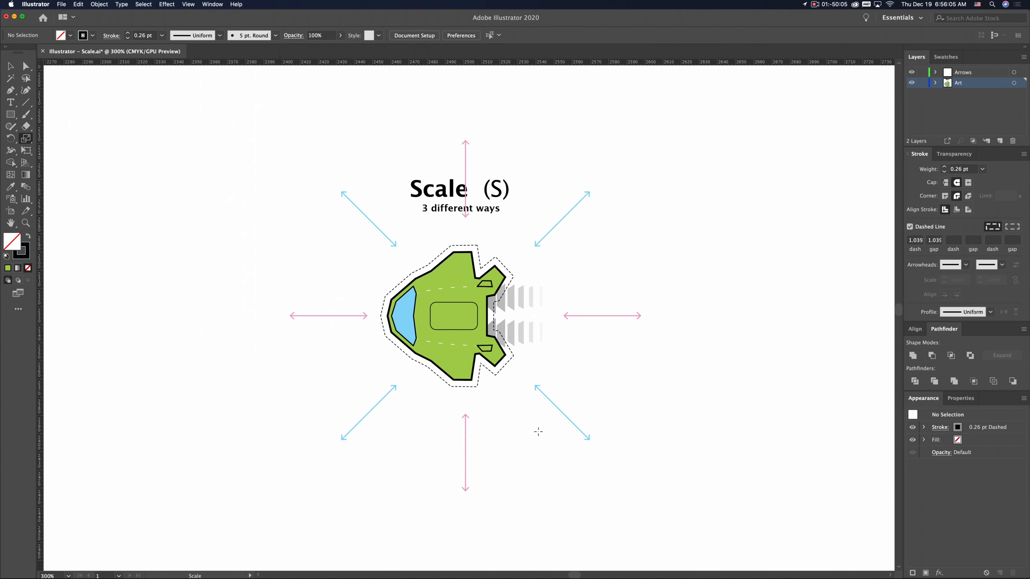
Reselect the whole spaceship and scale it down proportionally about its default reference point to about 64.8 × 53.1 px with the Scale tool
key(a)
drag(541, 368, 397, 275)
key(super+equal)
drag(465, 295, 444, 317)
key(s)
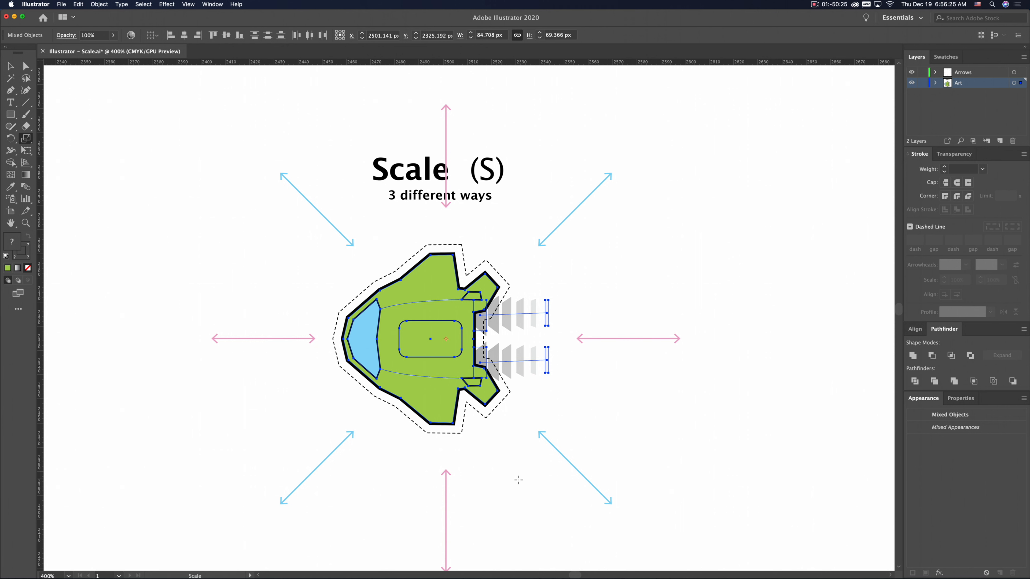
scroll(506, 487, down, 3)
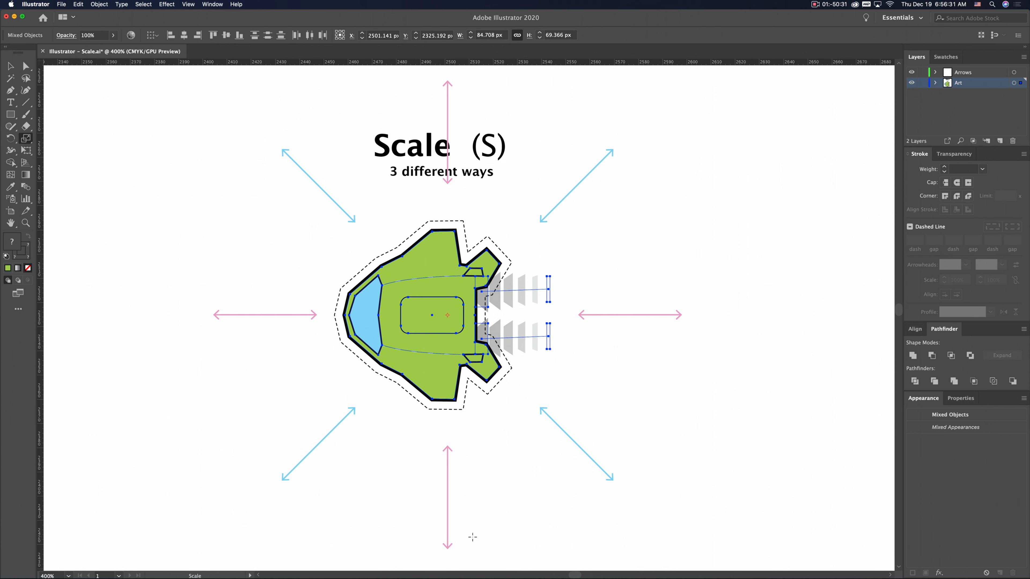
drag(469, 519, 470, 460)
drag(665, 322, 621, 325)
drag(616, 495, 542, 416)
mouse_move(581, 456)
mouse_down()
mouse_move(653, 533)
mouse_move(554, 427)
mouse_move(538, 507)
mouse_move(540, 468)
mouse_move(559, 449)
mouse_move(628, 507)
mouse_move(578, 451)
mouse_move(641, 521)
mouse_move(573, 467)
mouse_move(597, 490)
mouse_move(570, 444)
mouse_move(614, 428)
mouse_move(691, 513)
mouse_move(601, 516)
mouse_move(576, 409)
mouse_move(666, 483)
mouse_move(628, 502)
mouse_move(542, 420)
mouse_move(635, 526)
mouse_move(550, 422)
mouse_move(608, 498)
mouse_move(575, 456)
mouse_up()
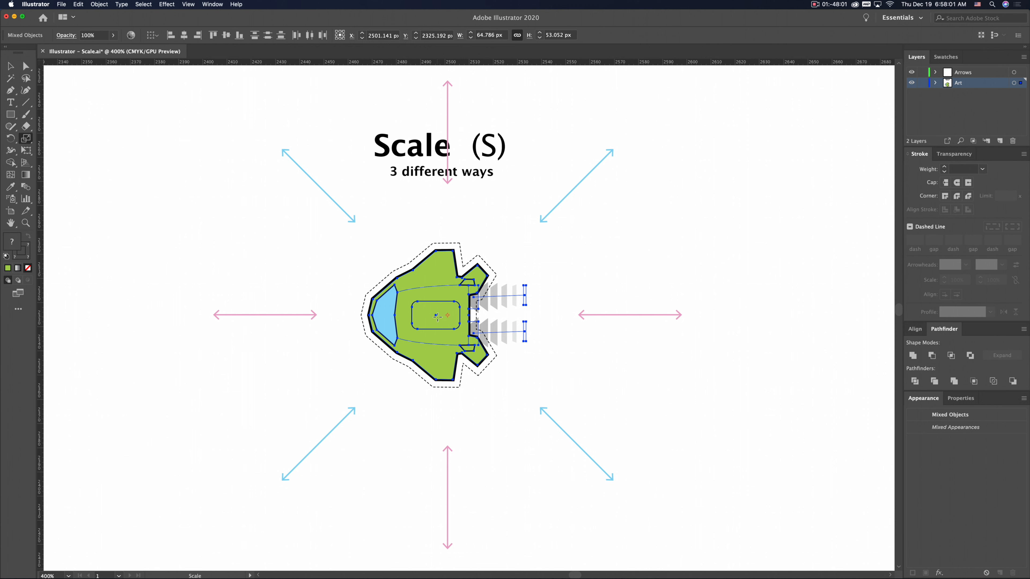
Try scaling the ship up to about 118 × 96 px from a reference point placed beyond its upper-left side, undo it and deselect the ship
click(324, 243)
drag(598, 498, 684, 472)
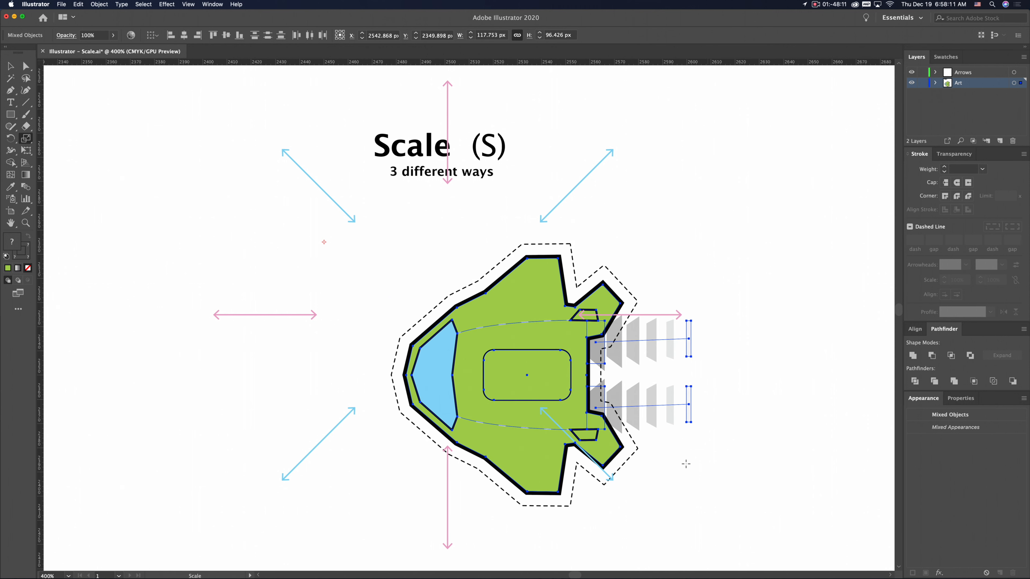
key(super+z)
key(super+z)
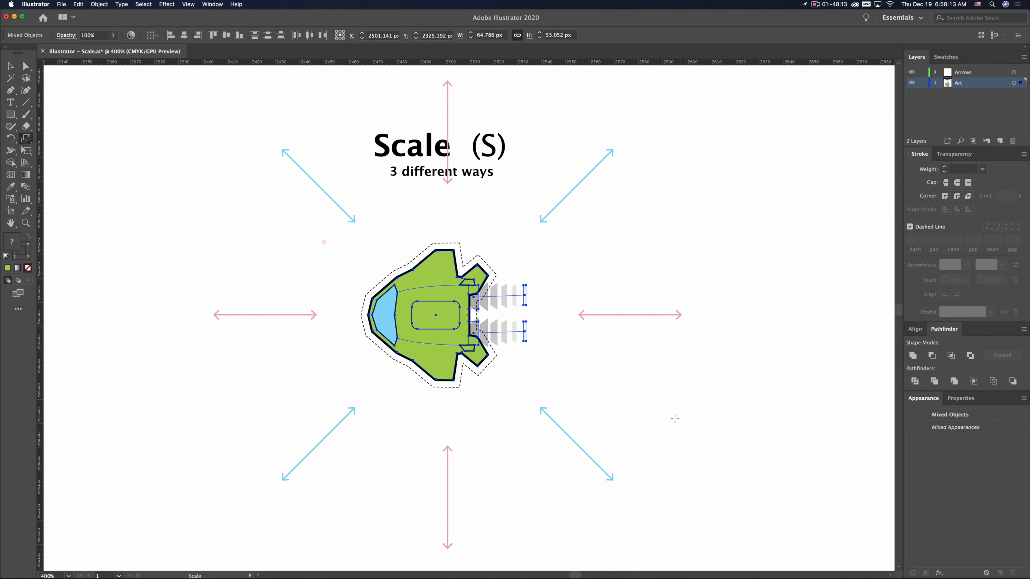
key(v)
click(670, 370)
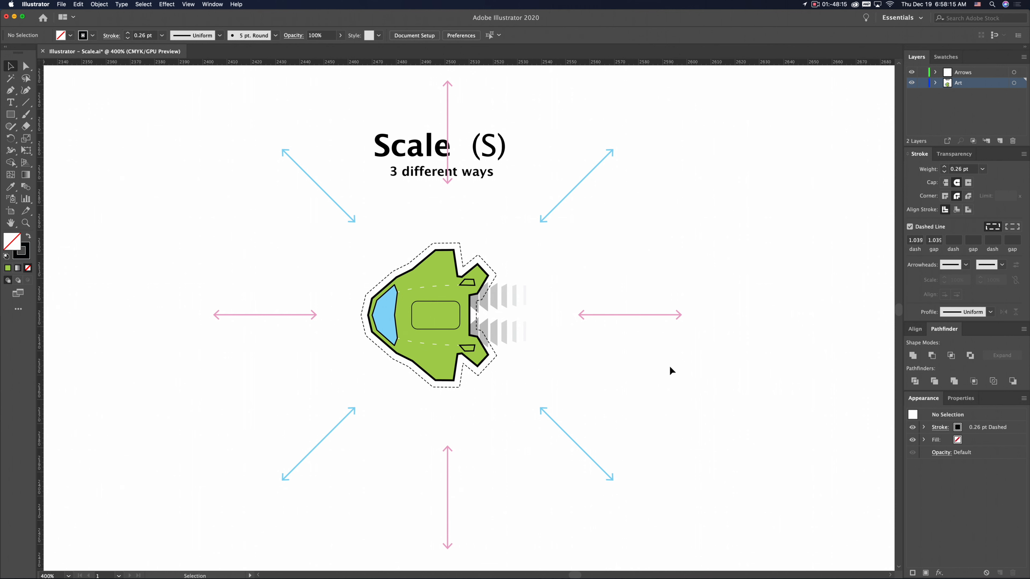